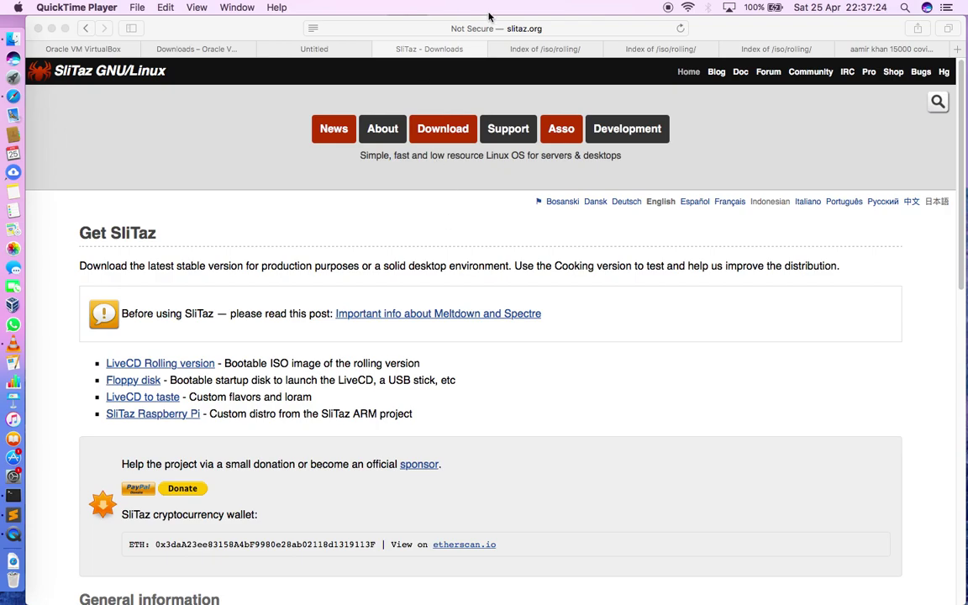
# - Open the SliTaz download page and follow the mirror link for rolling flavors in the LiveCD - Rolling version section
pyautogui.click(462, 28)
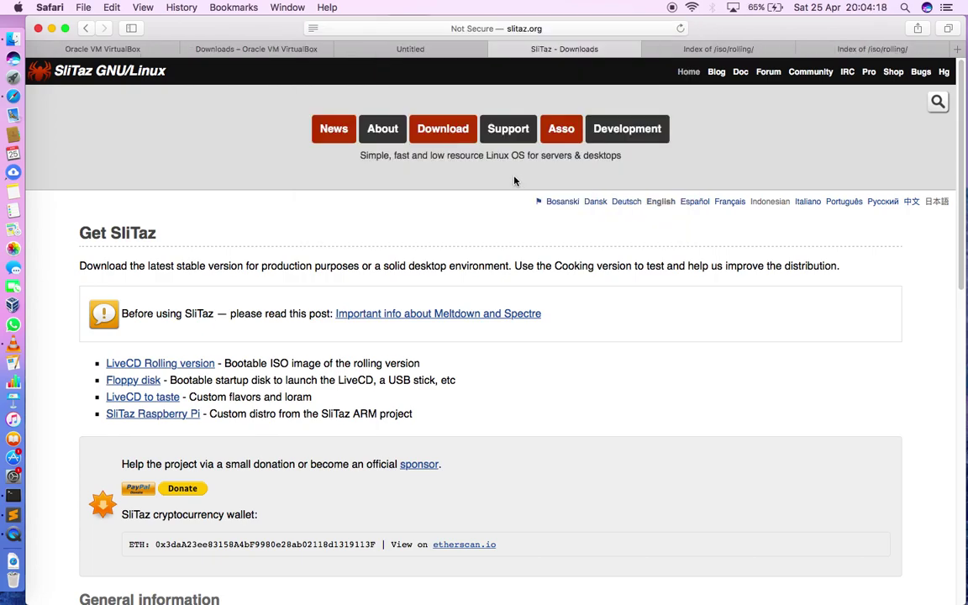
pyautogui.click(459, 134)
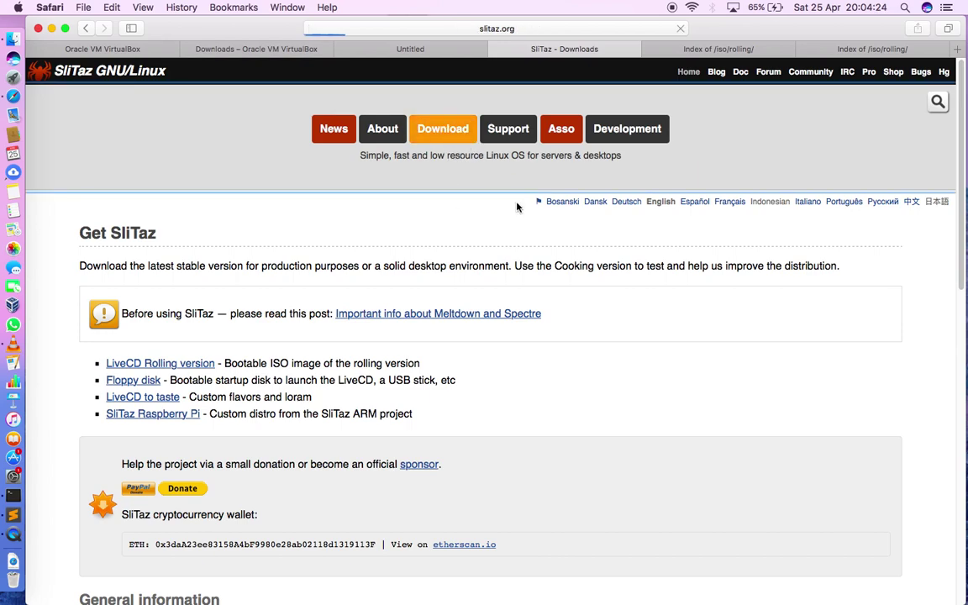
pyautogui.scroll(-5, 483, 270)
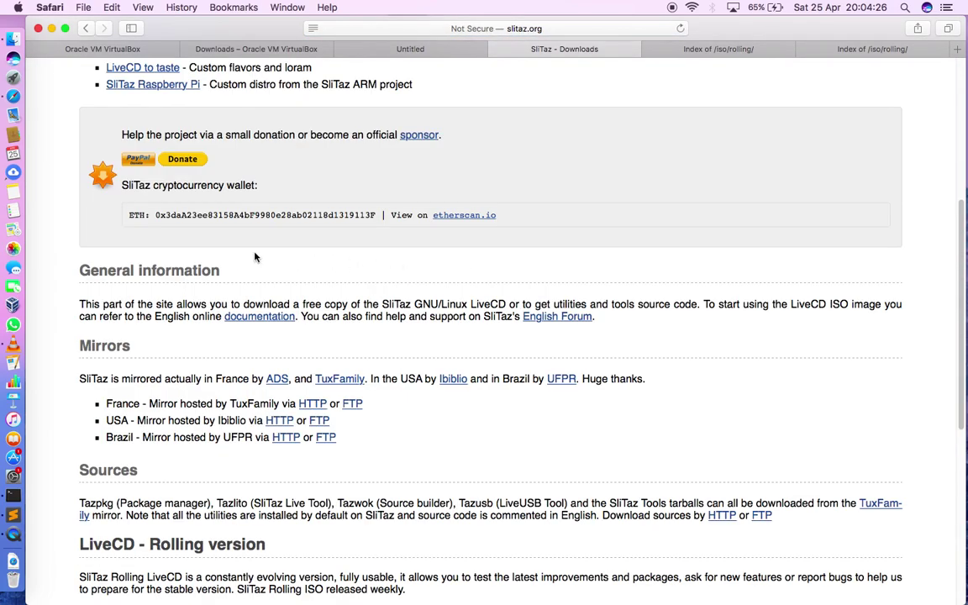
pyautogui.scroll(-5, 256, 258)
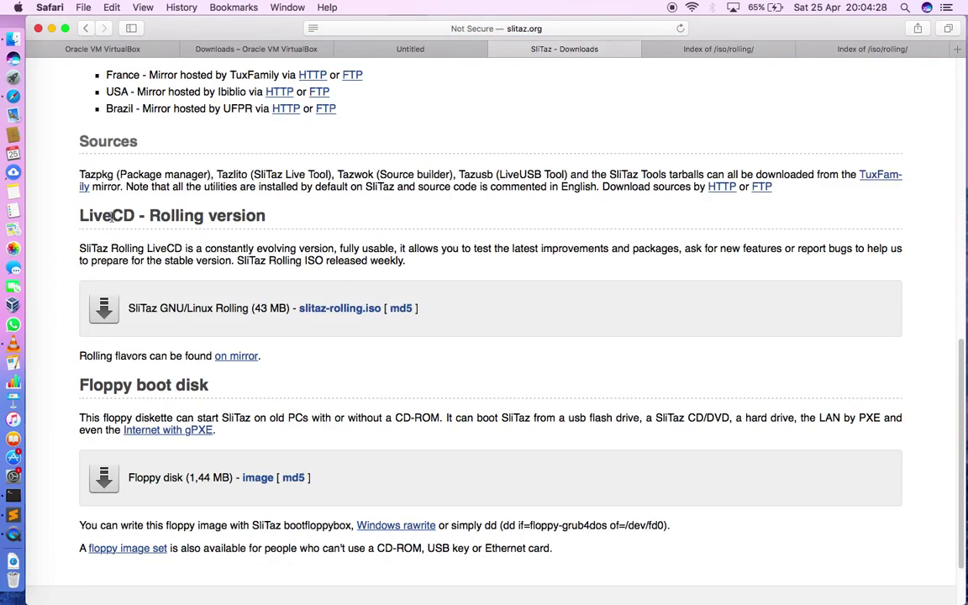
pyautogui.moveTo(79, 216); pyautogui.dragTo(270, 217)
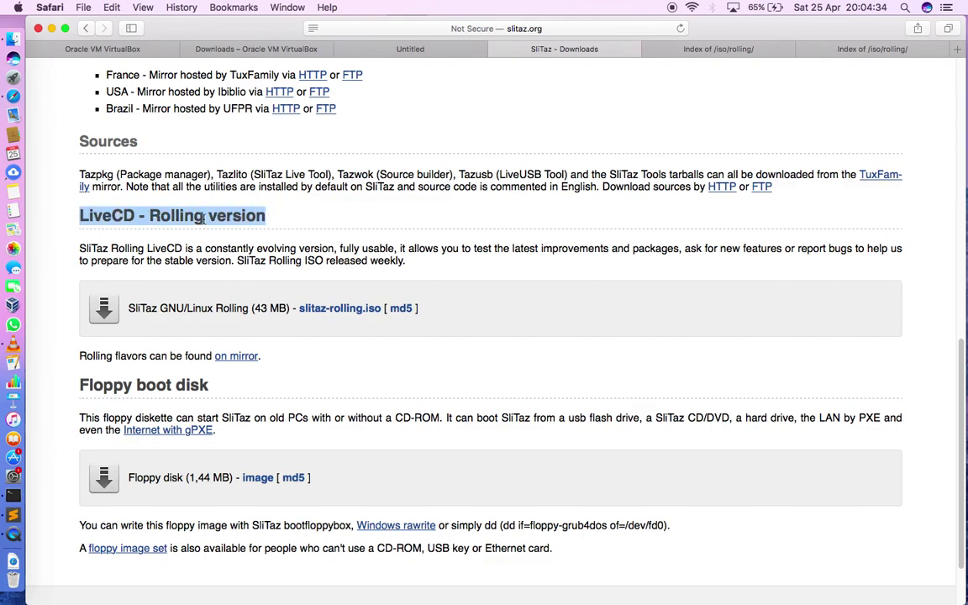
pyautogui.click(239, 357)
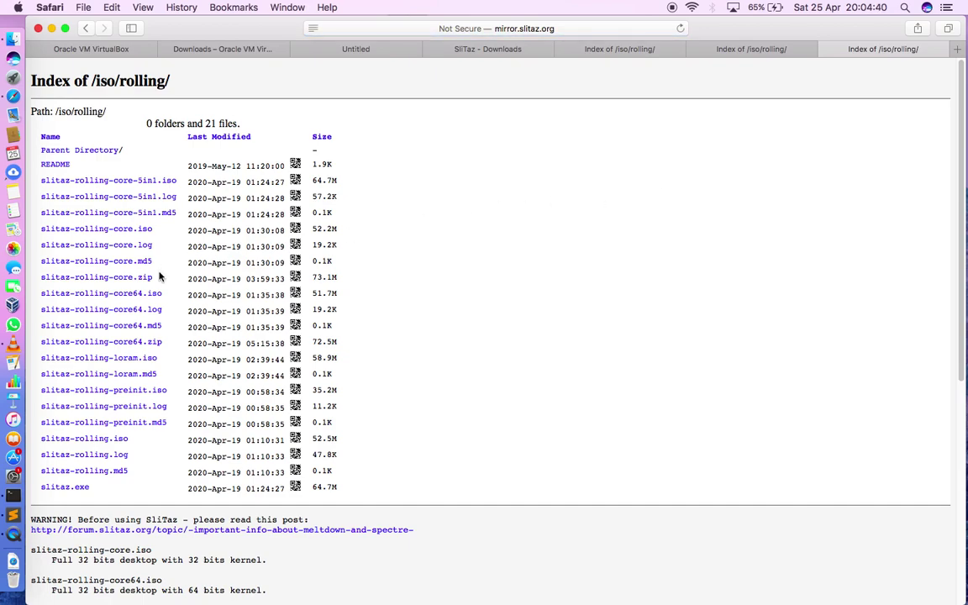
# - Download slitaz-rolling-core64.iso from the rolling mirror index and check its download progress
pyautogui.moveTo(38, 298); pyautogui.dragTo(85, 301)
pyautogui.click(39, 304)
pyautogui.click(93, 299)
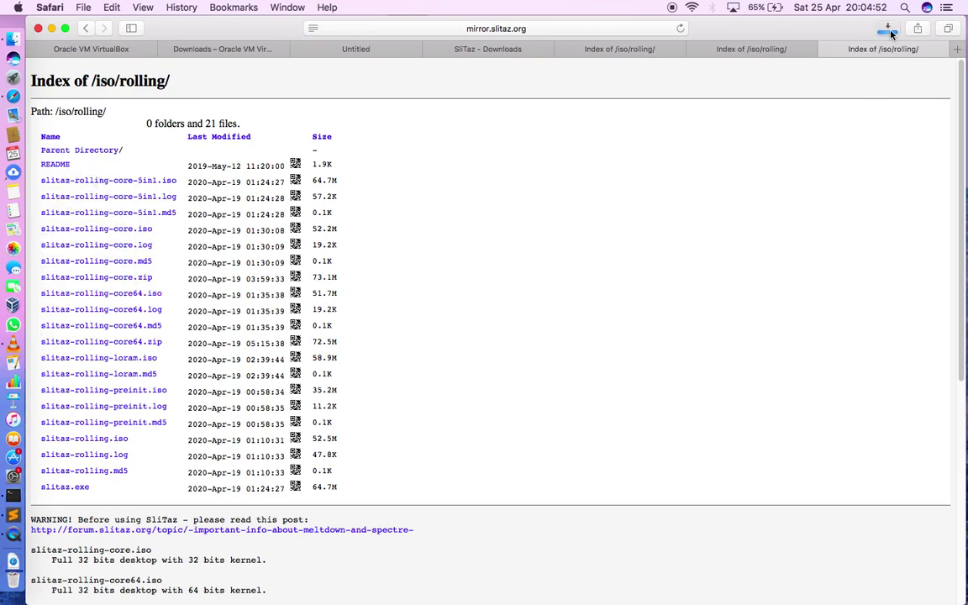
pyautogui.click(887, 29)
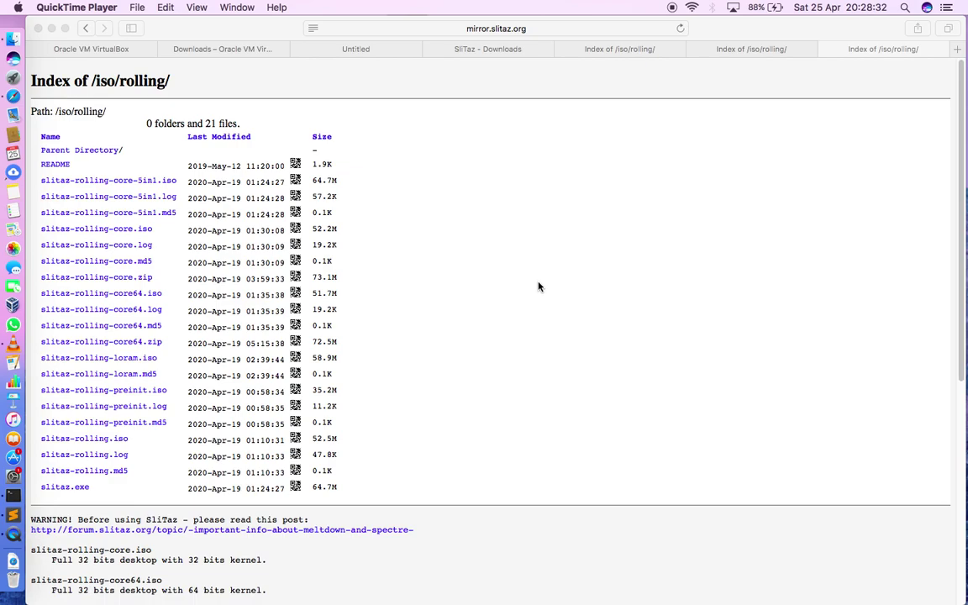
# - Switch to VirtualBox and begin a new virtual machine named Slitaz, with type Linux and version Other Linux (64-bit)
pyautogui.click(25, 294)
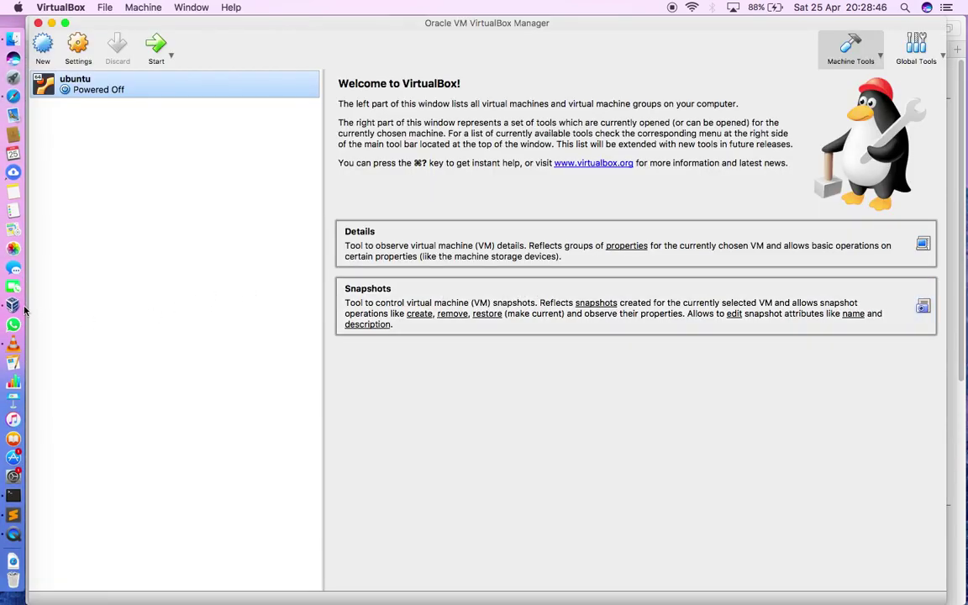
pyautogui.click(44, 51)
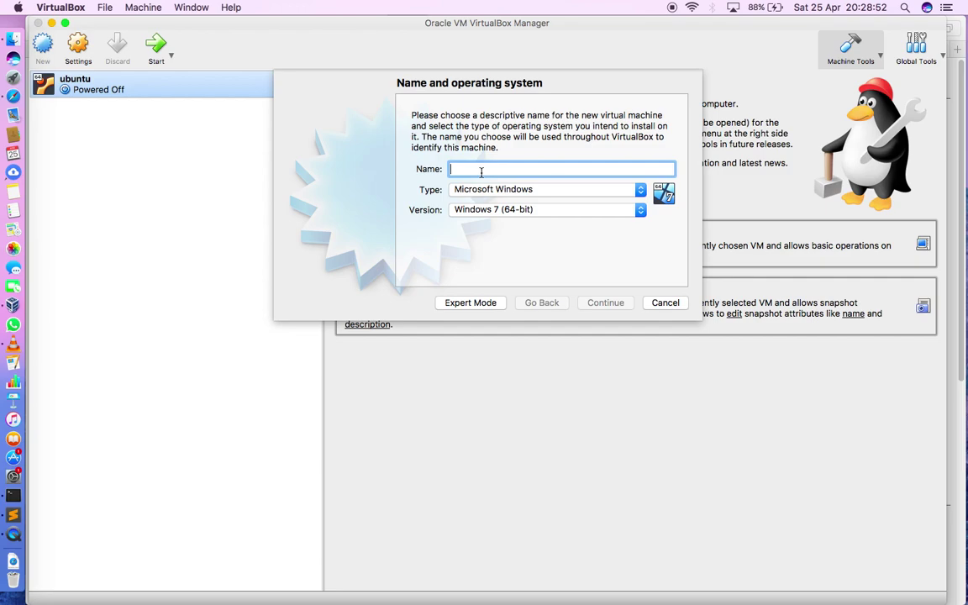
pyautogui.write('Sl')
pyautogui.write('itz')
pyautogui.write('az')
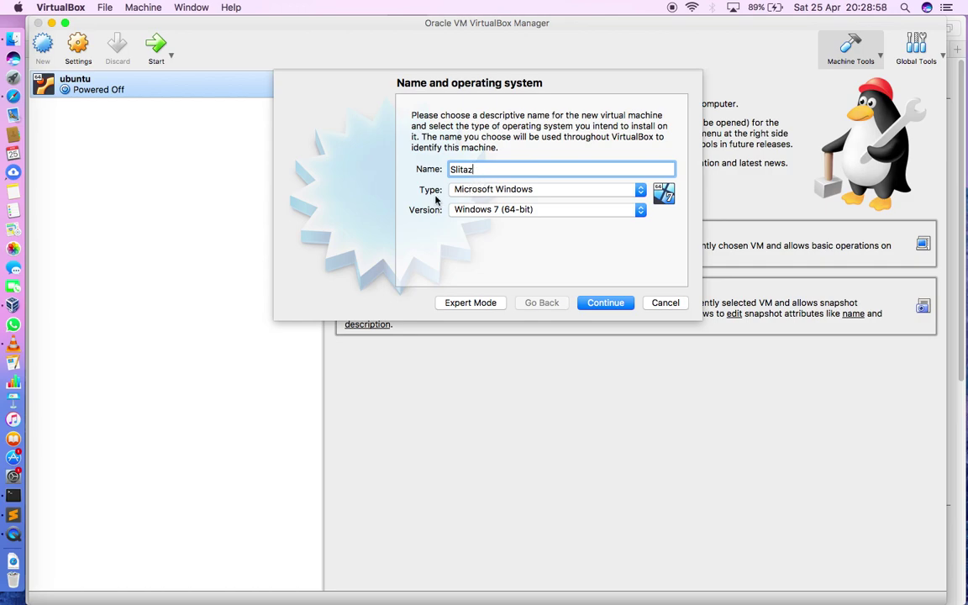
pyautogui.click(492, 195)
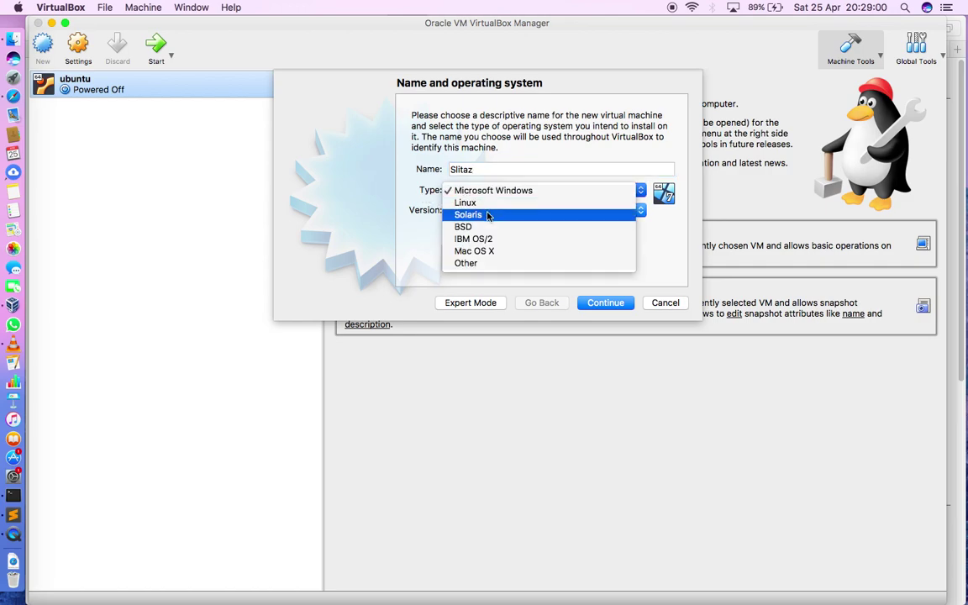
pyautogui.click(454, 210)
pyautogui.click(476, 210)
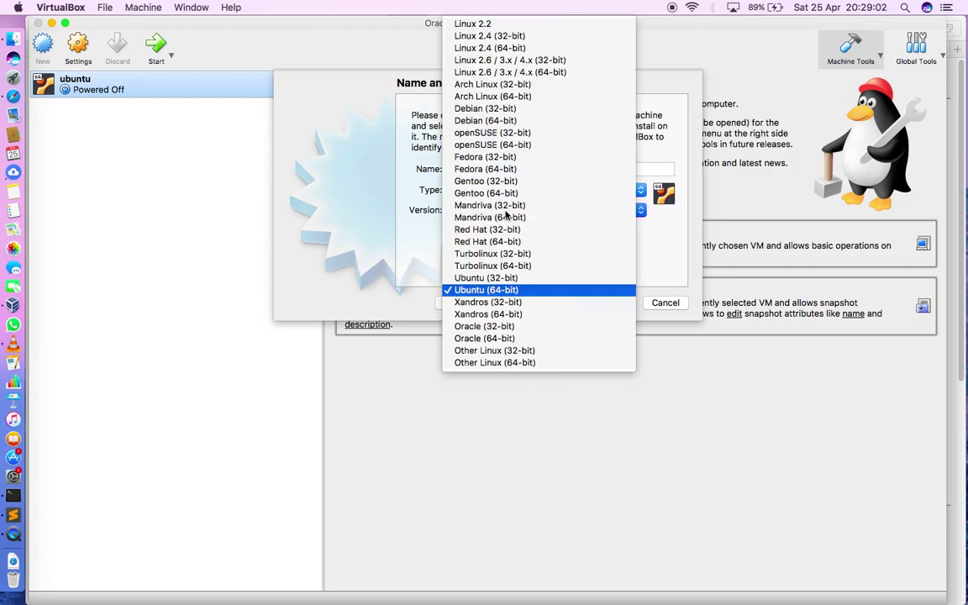
pyautogui.click(525, 365)
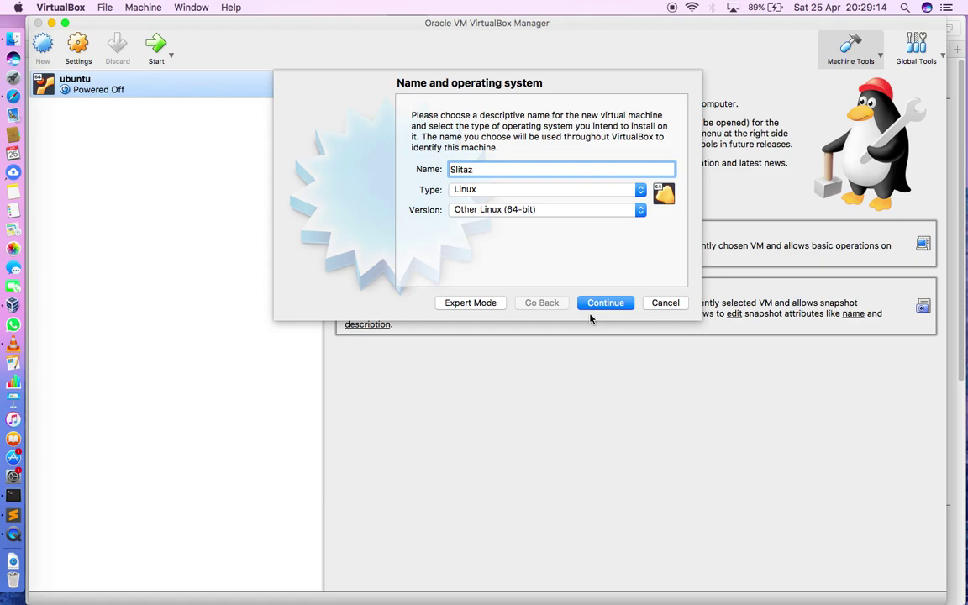
pyautogui.click(601, 306)
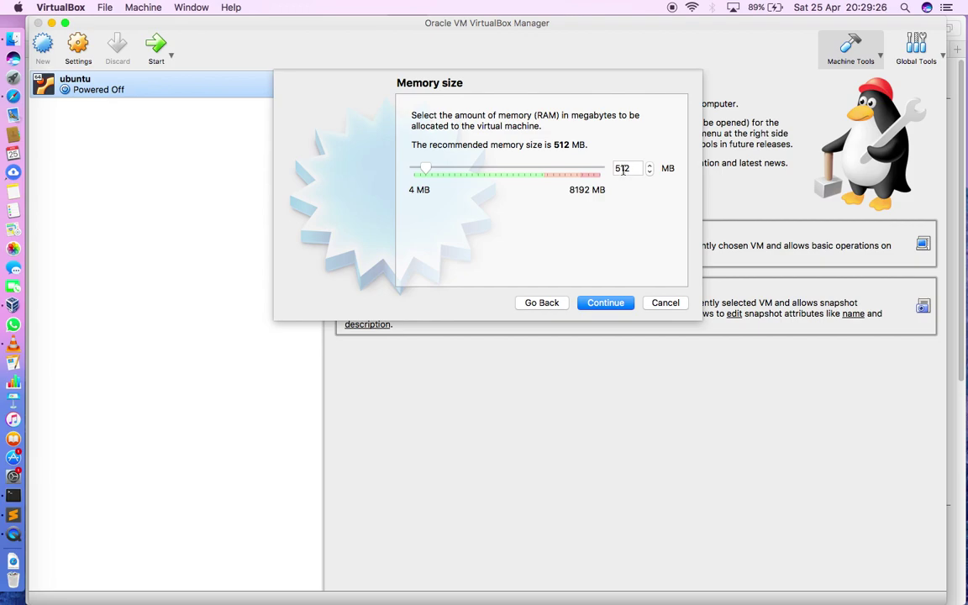
# - Accept 512 MB of memory and create the machine with a new dynamically allocated VDI hard disk of 1 GB
pyautogui.click(614, 306)
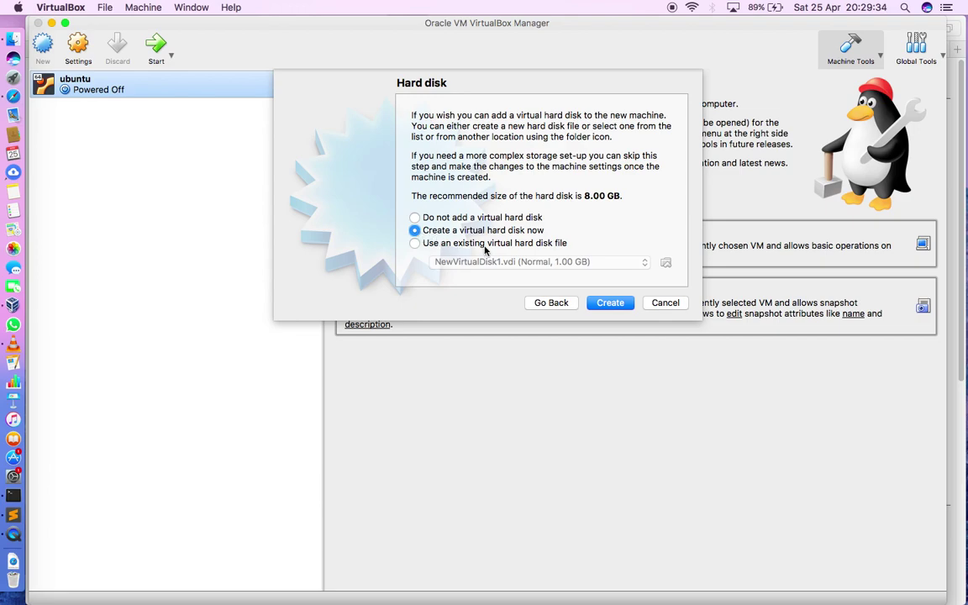
pyautogui.click(610, 304)
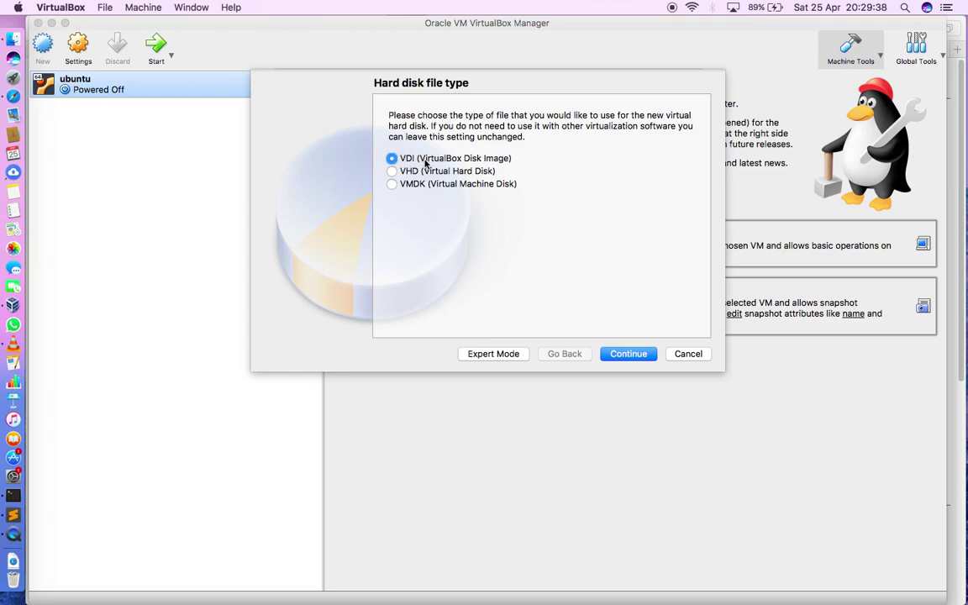
pyautogui.click(622, 351)
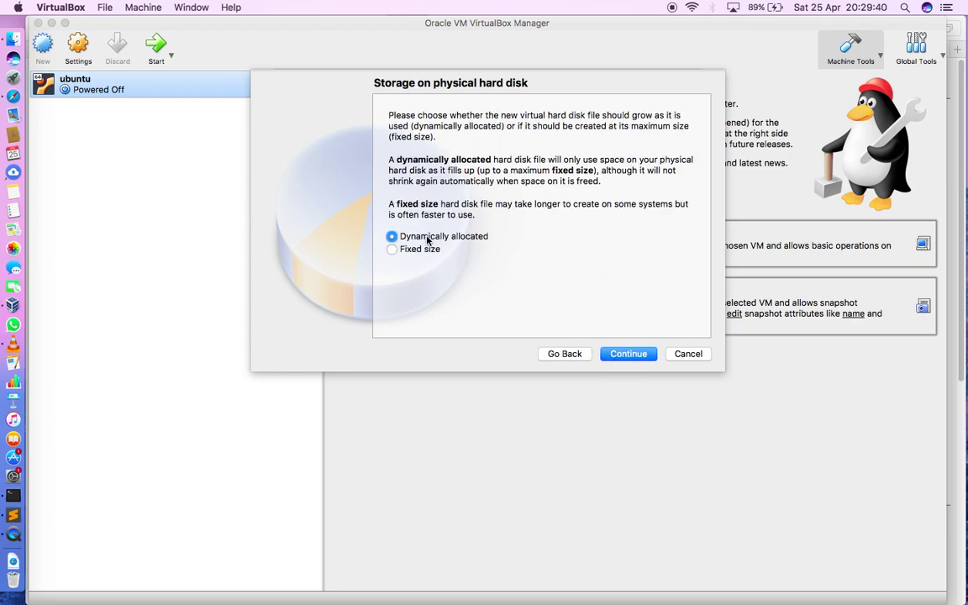
pyautogui.click(611, 352)
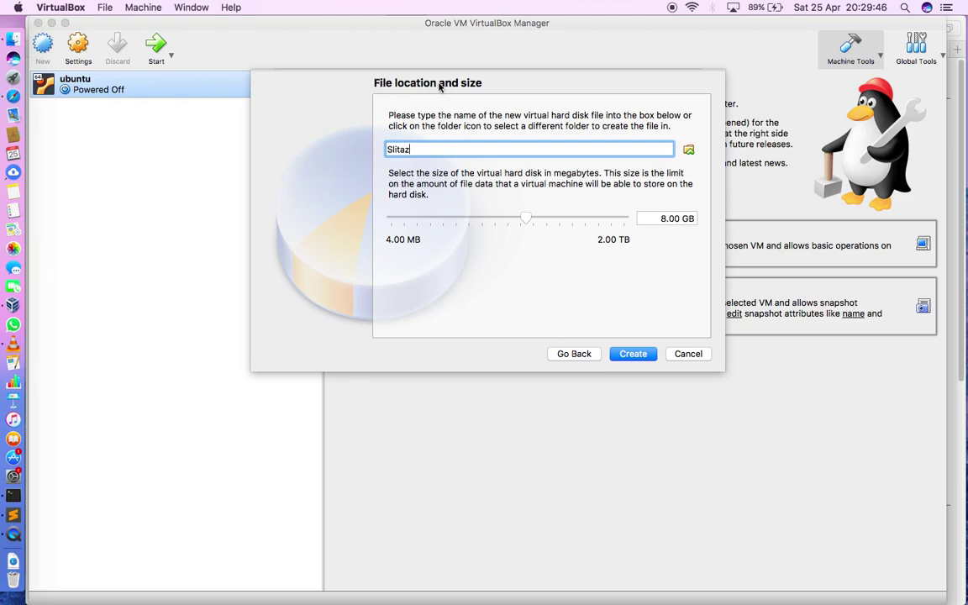
pyautogui.click(665, 219)
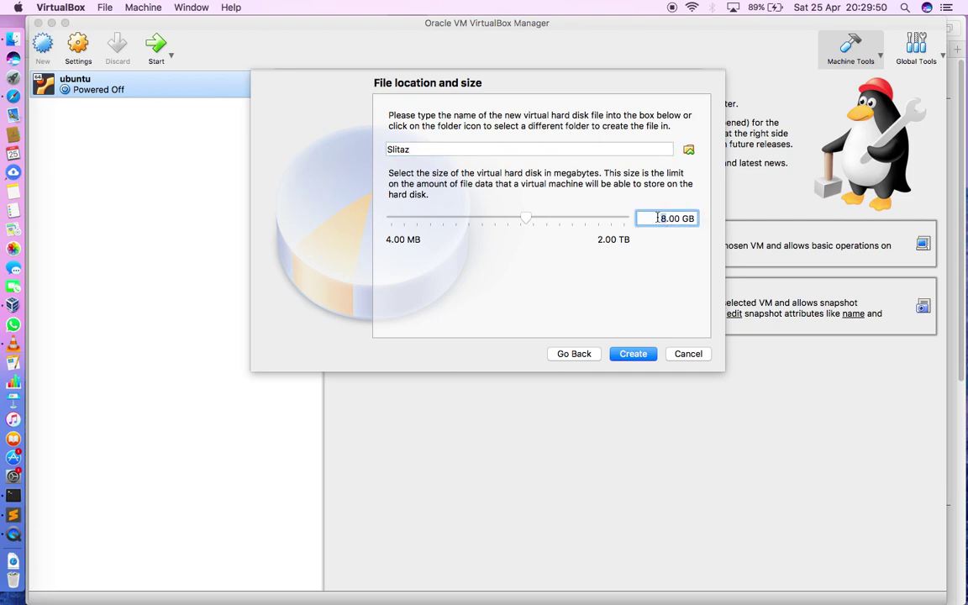
pyautogui.press('Delete')
pyautogui.write('1')
pyautogui.click(644, 355)
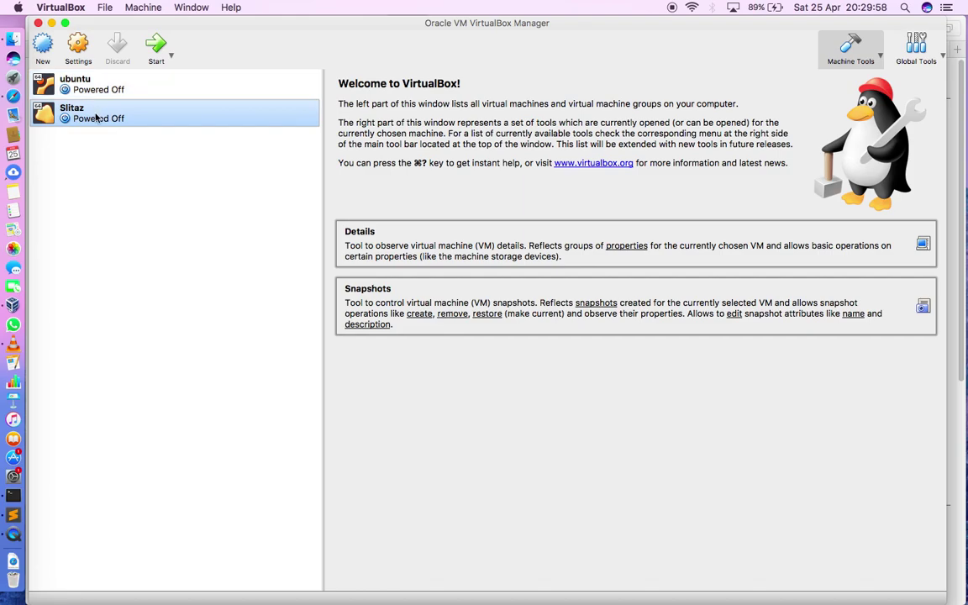
# - Attach slitaz-rolling-core64.iso from Downloads to the empty optical drive in the Slitaz machine's storage settings
pyautogui.click(78, 44)
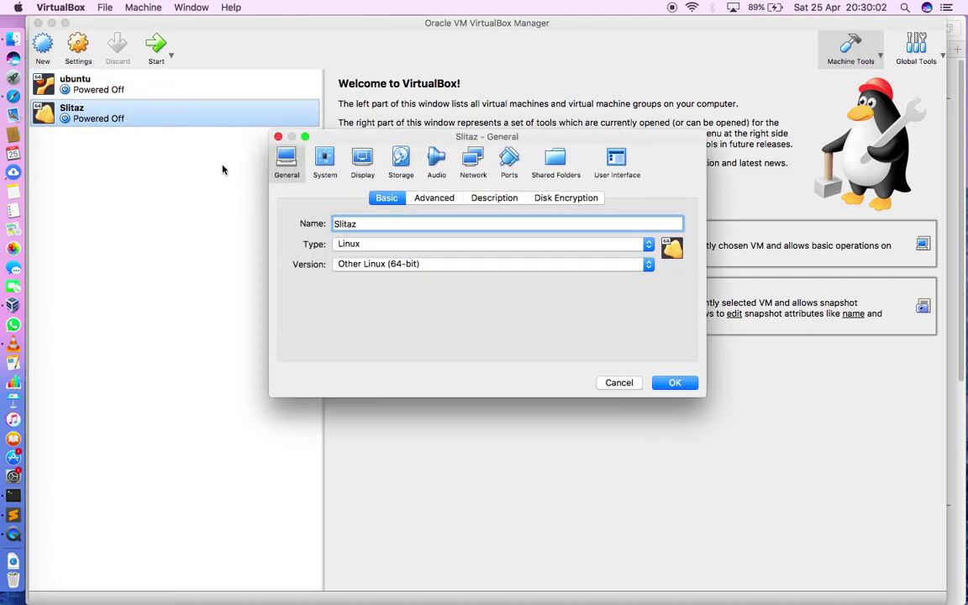
pyautogui.click(398, 174)
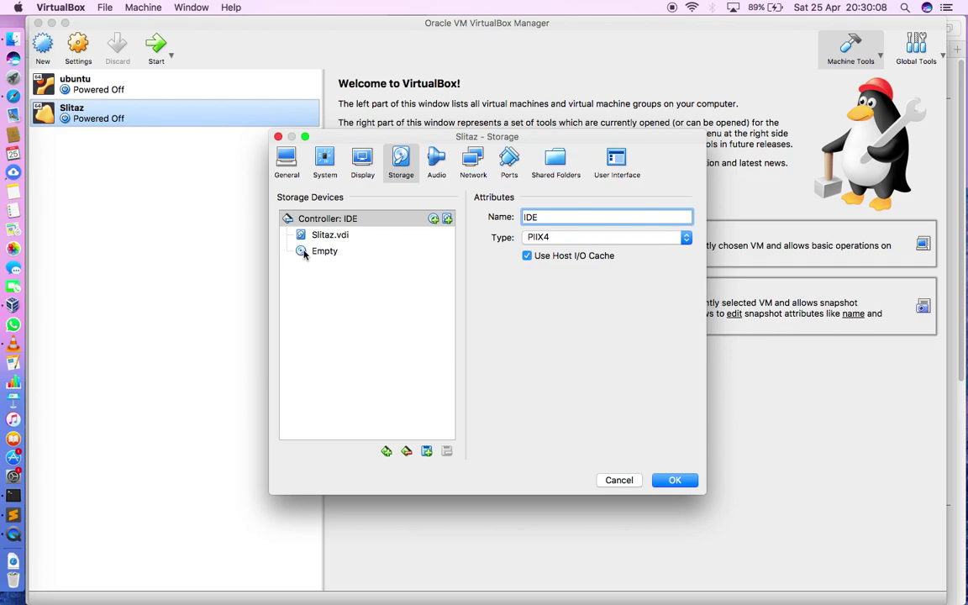
pyautogui.click(303, 254)
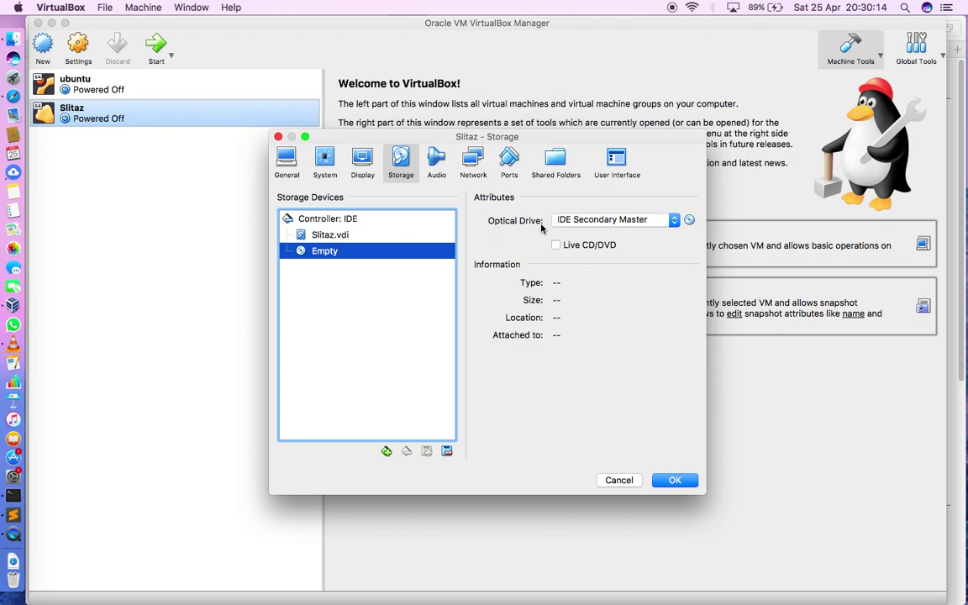
pyautogui.click(689, 221)
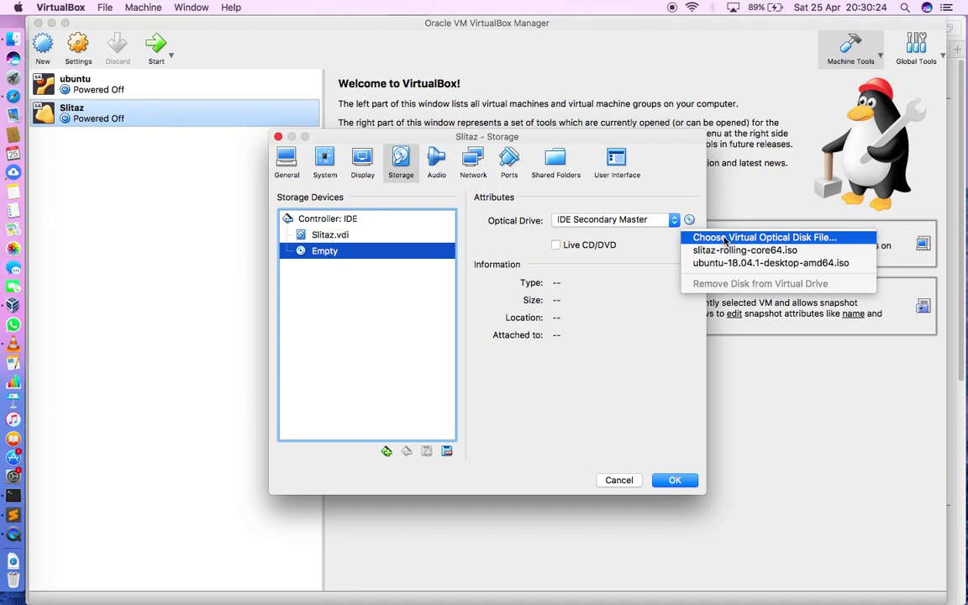
pyautogui.click(718, 239)
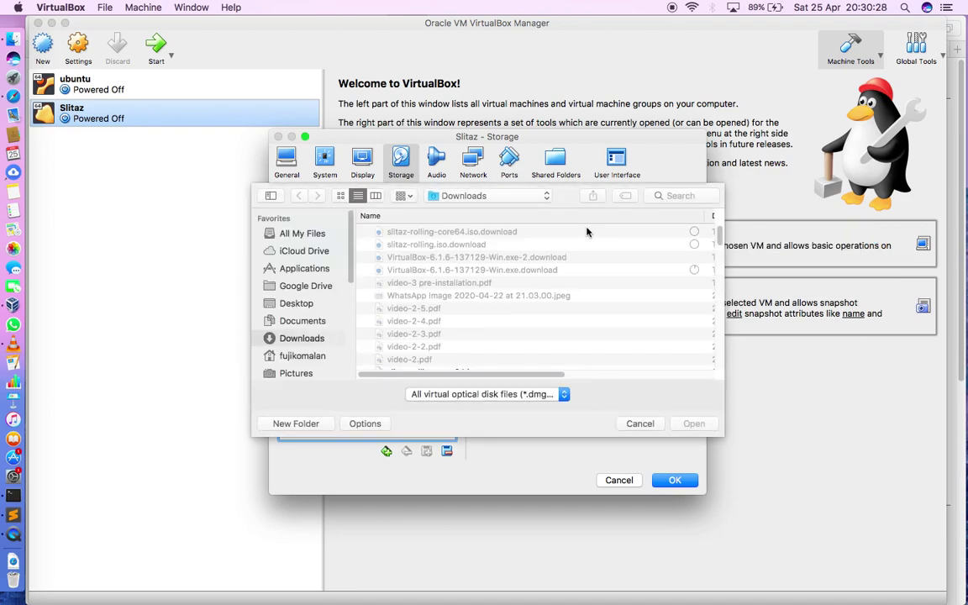
pyautogui.scroll(-3, 576, 265)
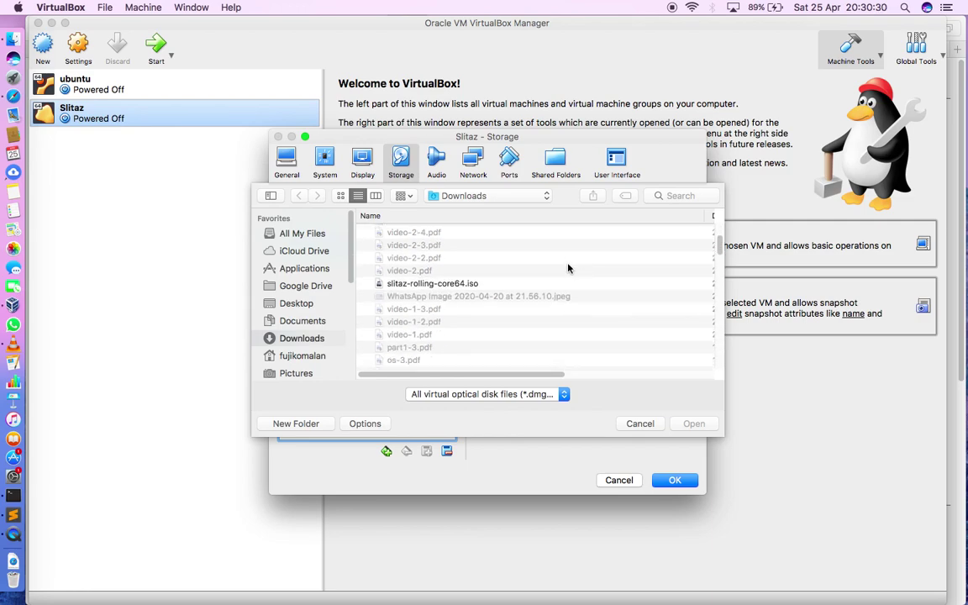
pyautogui.click(437, 286)
pyautogui.click(690, 425)
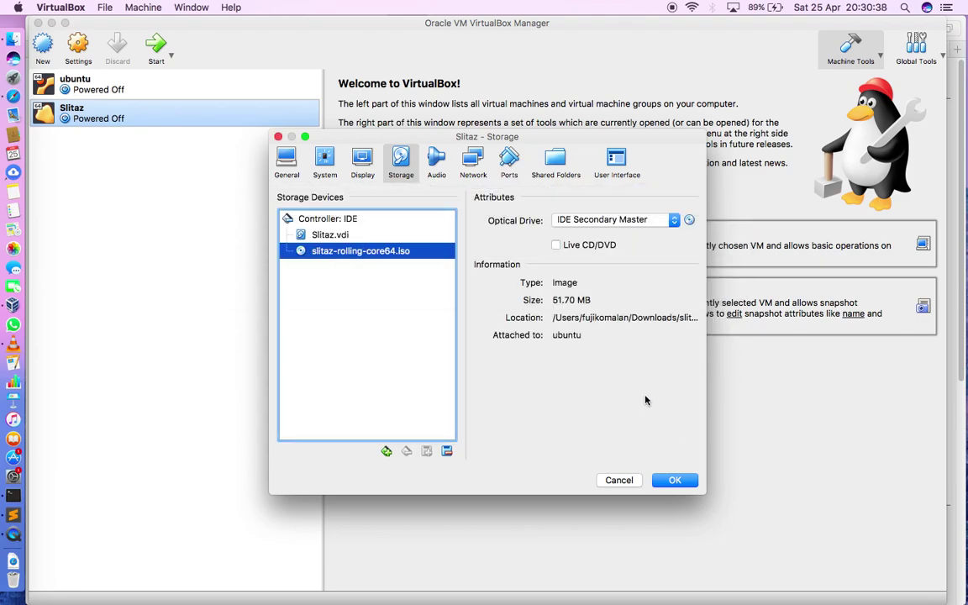
# - Attach network Adapter 1 of the Slitaz machine to Bridged Adapter using en0: Wi-Fi (AirPort)
pyautogui.click(473, 160)
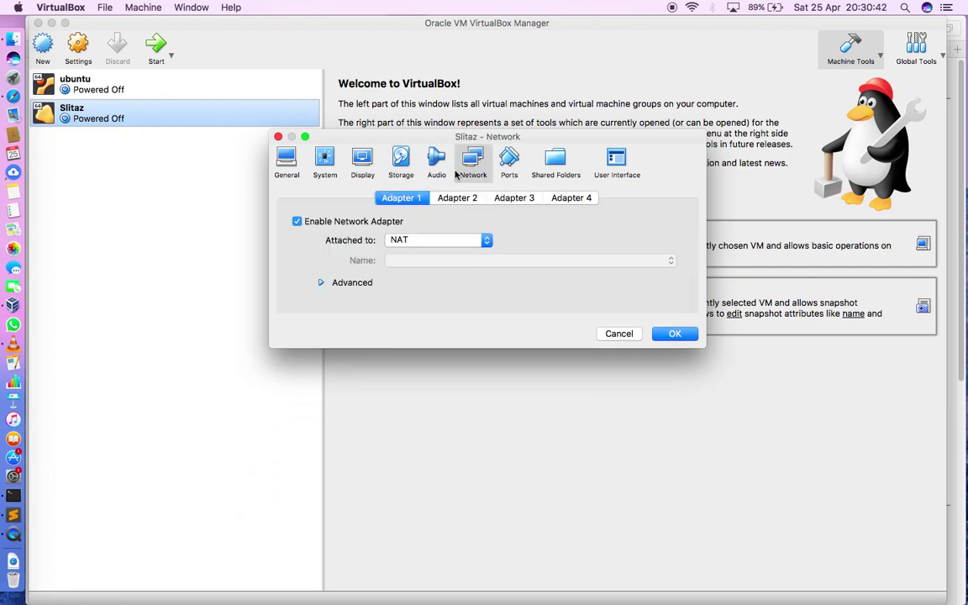
pyautogui.click(354, 241)
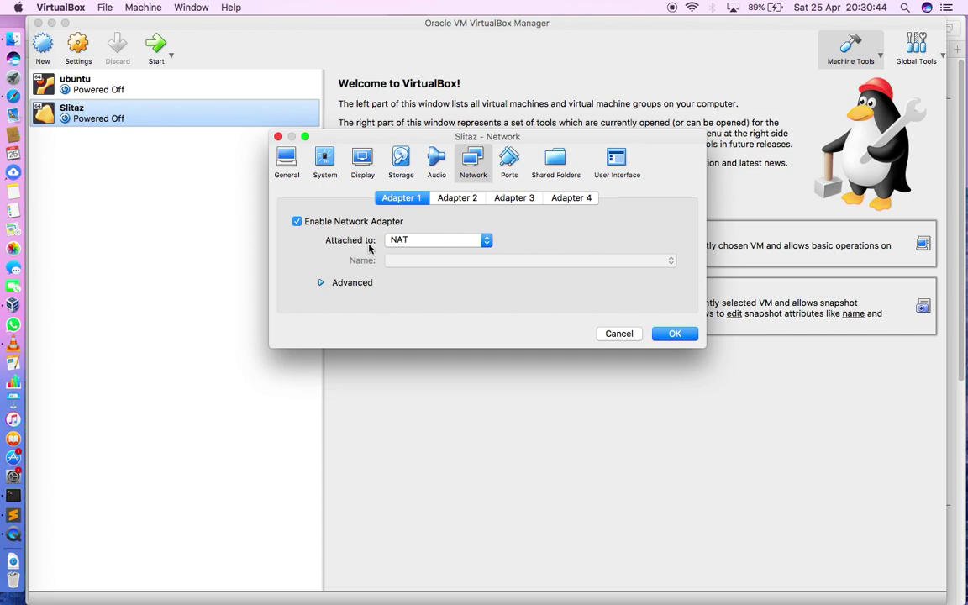
pyautogui.click(486, 241)
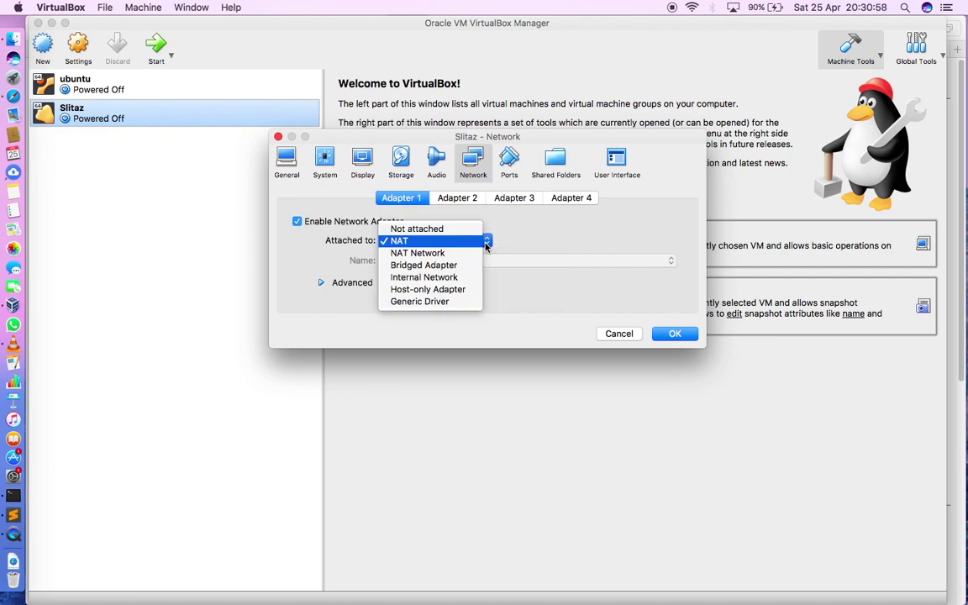
pyautogui.click(448, 267)
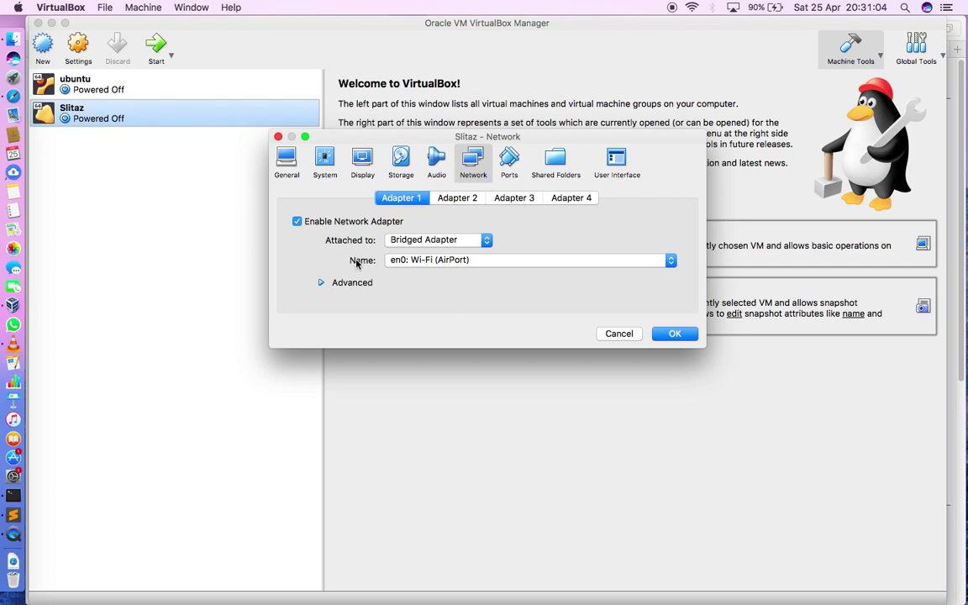
pyautogui.click(428, 262)
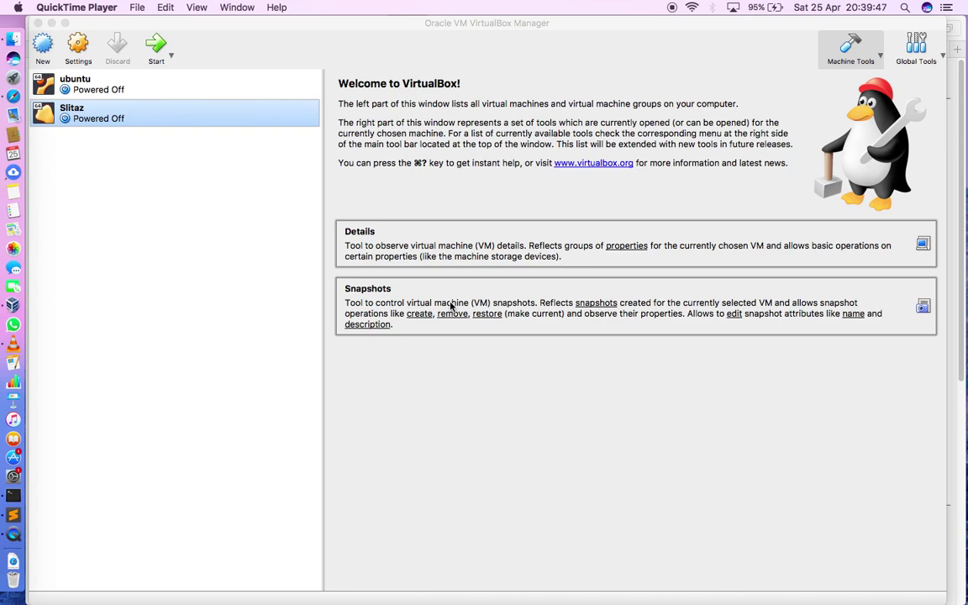
# - Start the Slitaz virtual machine and dismiss the keyboard capture message and the TazPkg notification on its desktop
pyautogui.click(157, 50)
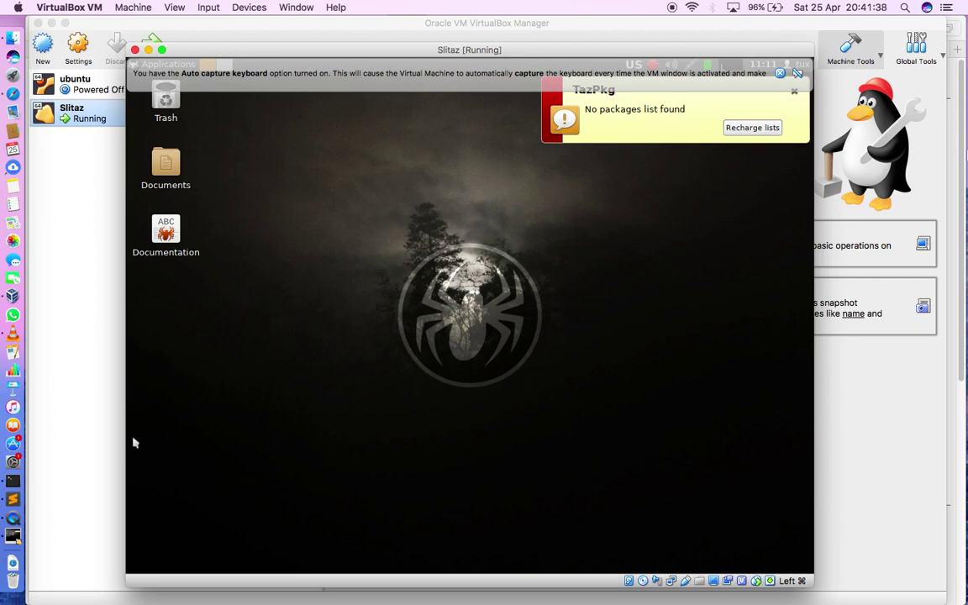
pyautogui.press('super+Tab')
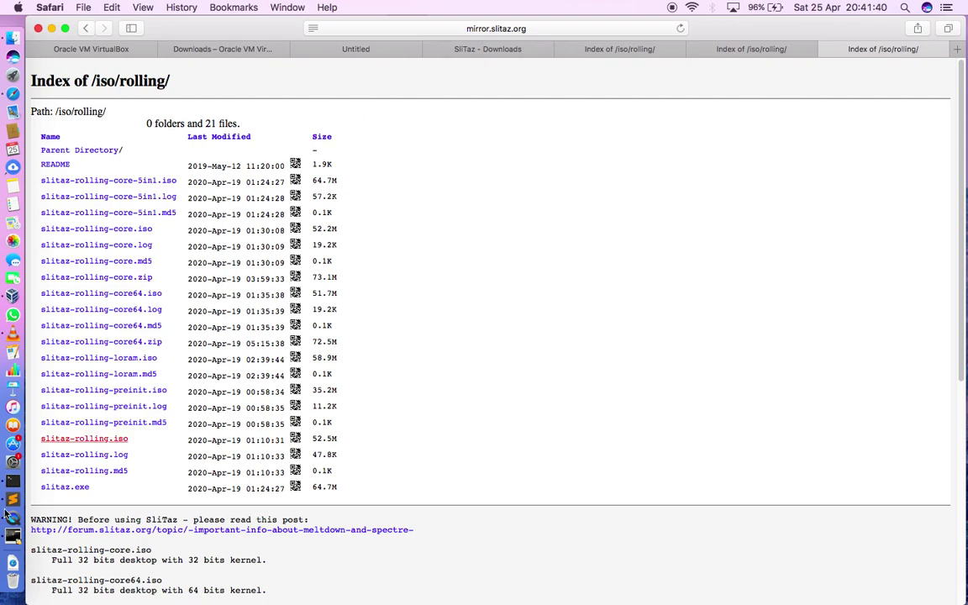
pyautogui.click(18, 540)
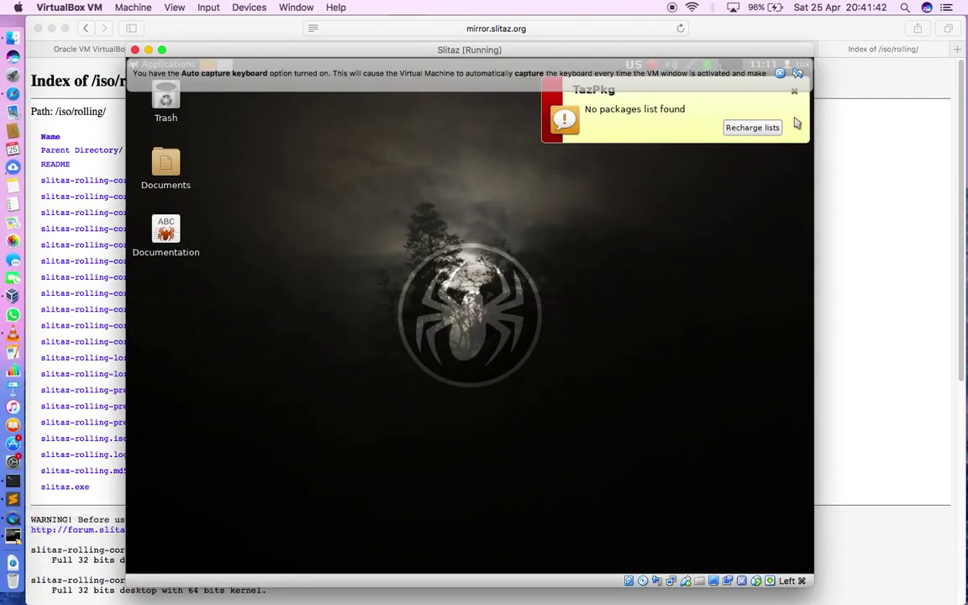
pyautogui.click(798, 74)
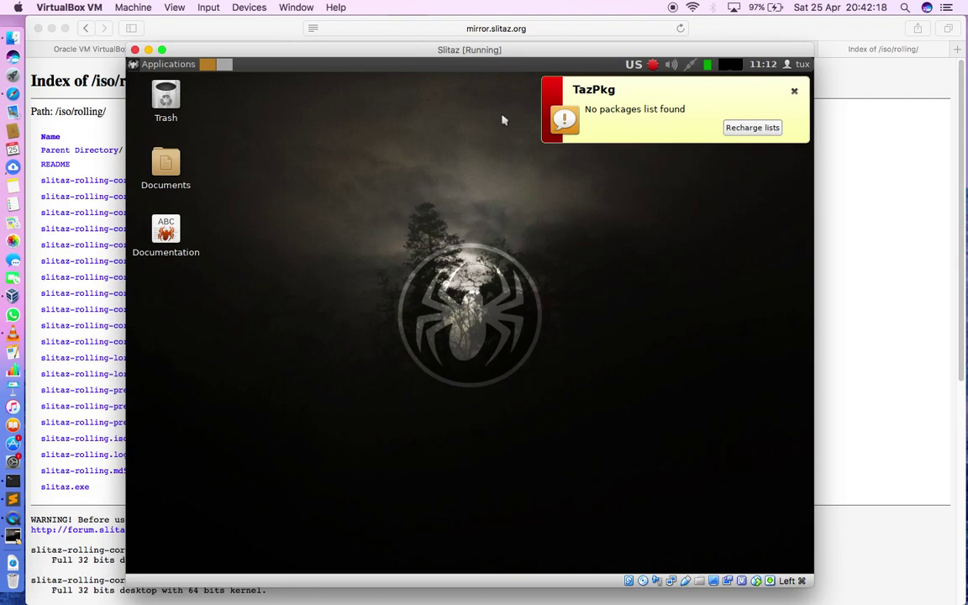
pyautogui.click(795, 92)
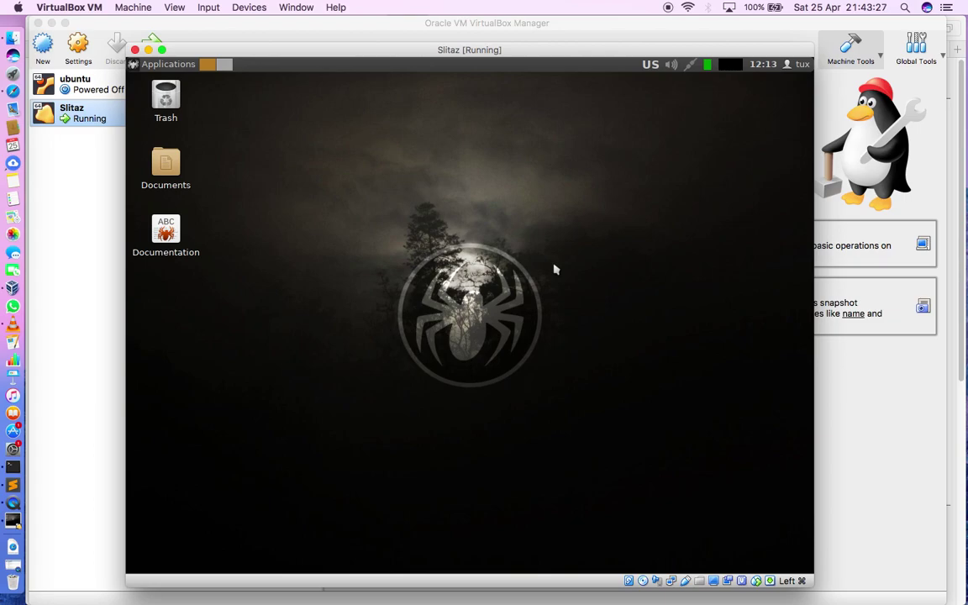
# - Close the running Slitaz virtual machine by powering it off
pyautogui.click(136, 51)
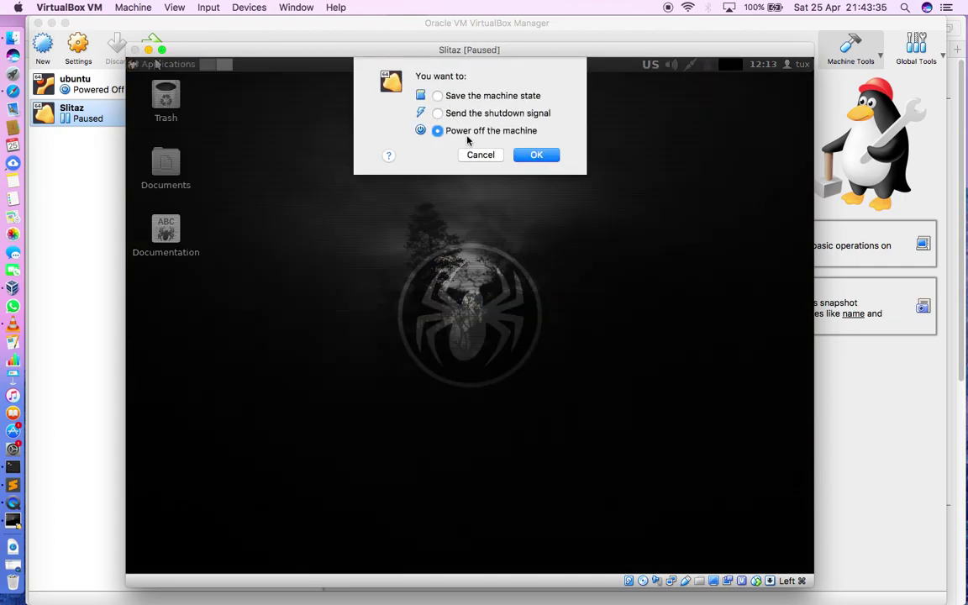
pyautogui.click(536, 155)
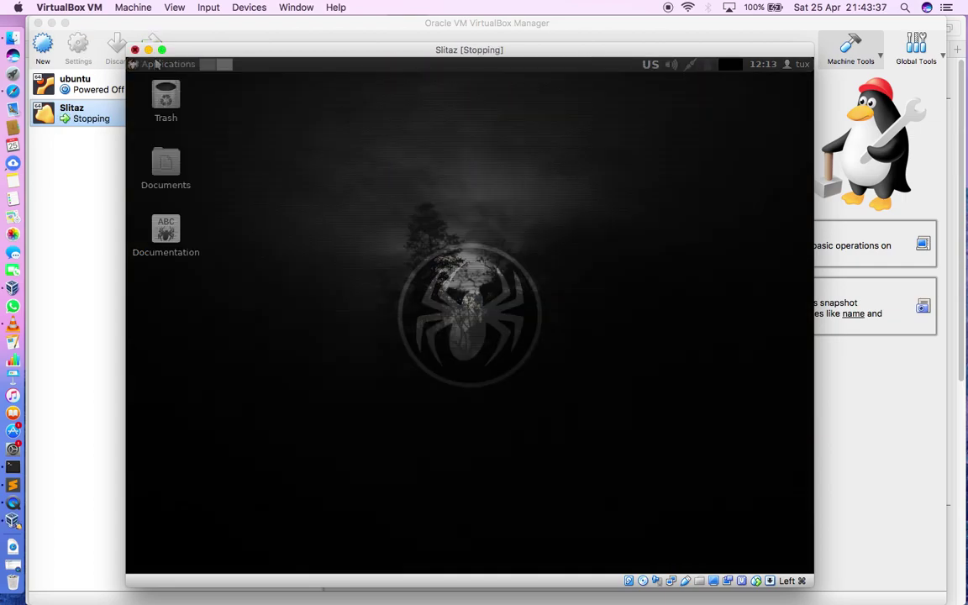